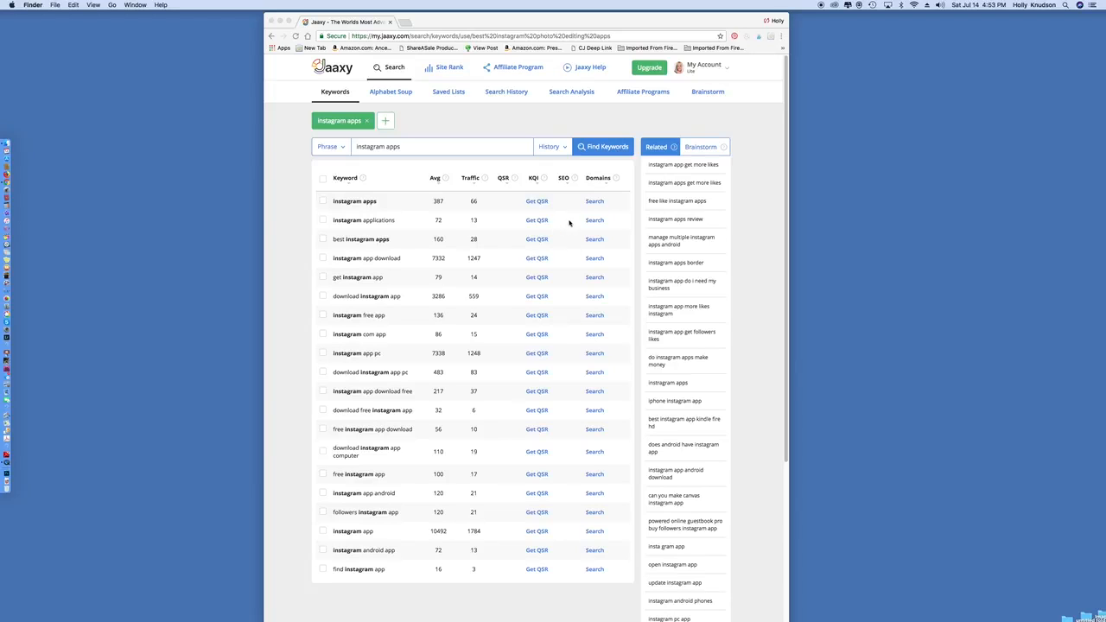
- Run a keyword search for the phrase 'instagram apps'
click(416, 146)
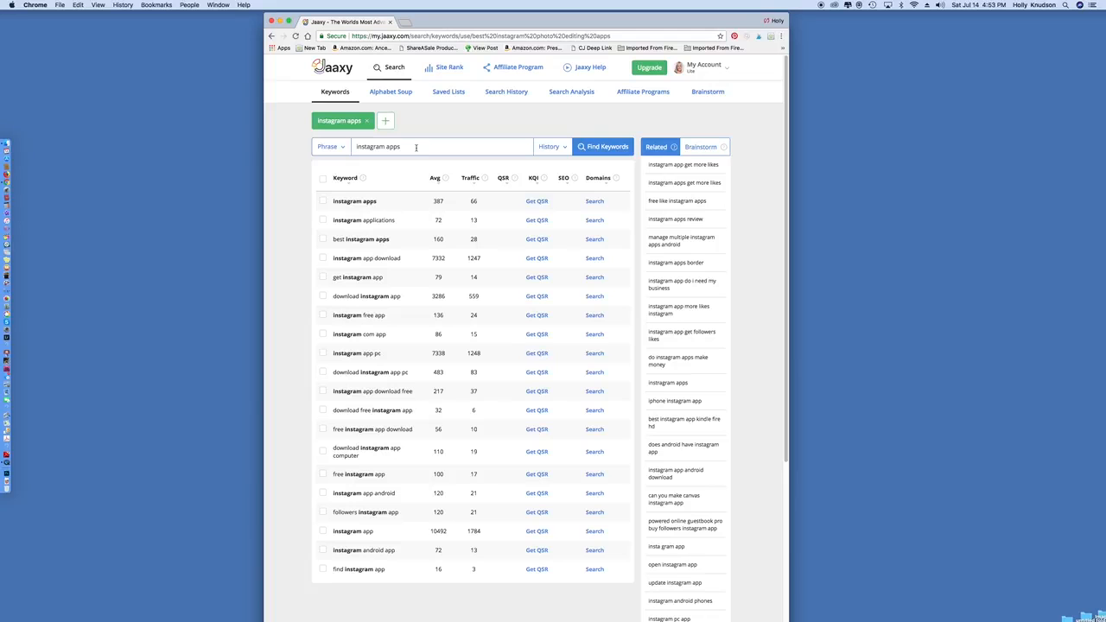
click(416, 147)
click(374, 91)
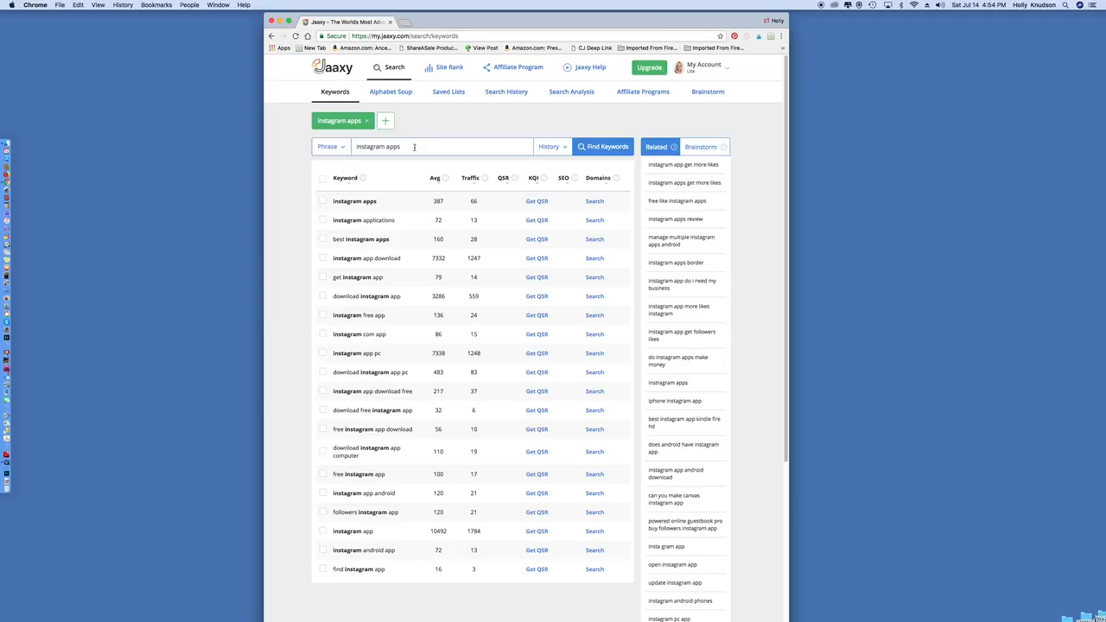
click(603, 147)
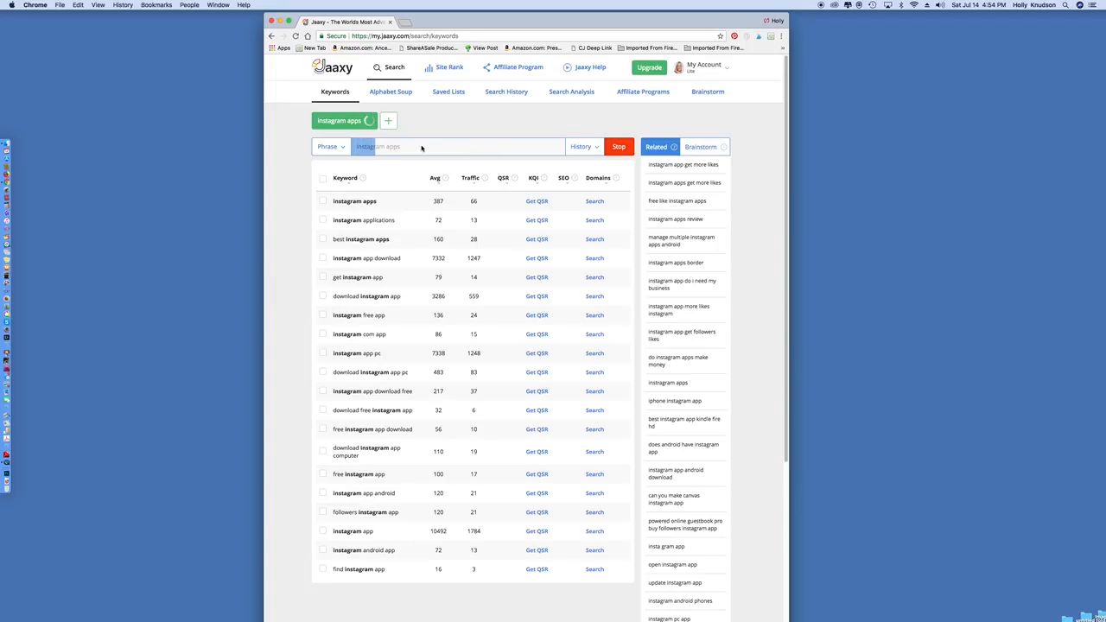
click(344, 148)
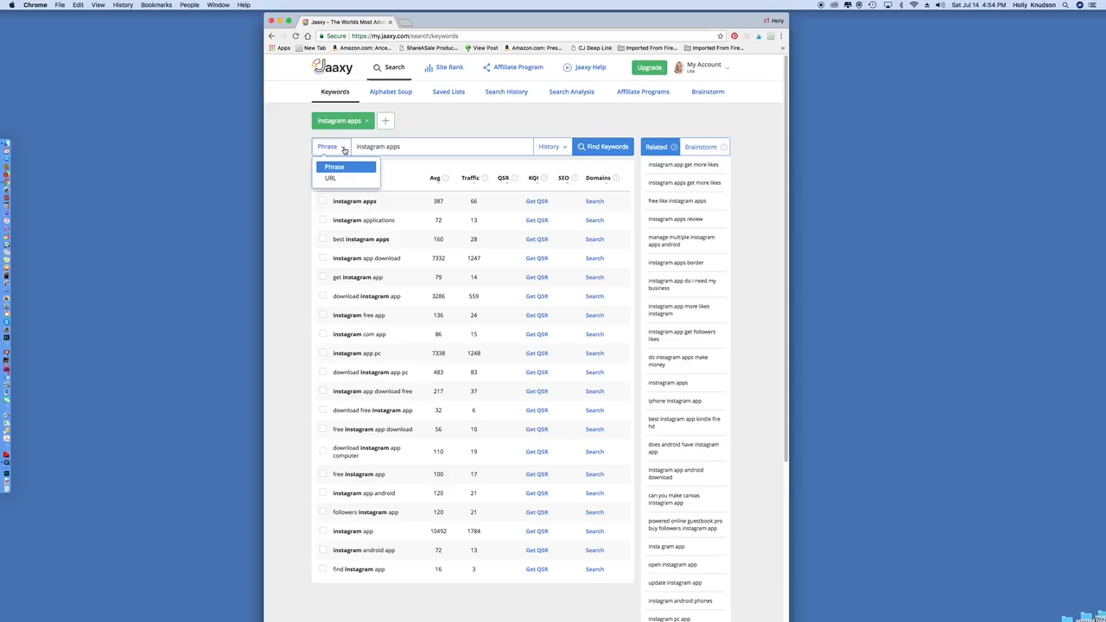
click(345, 150)
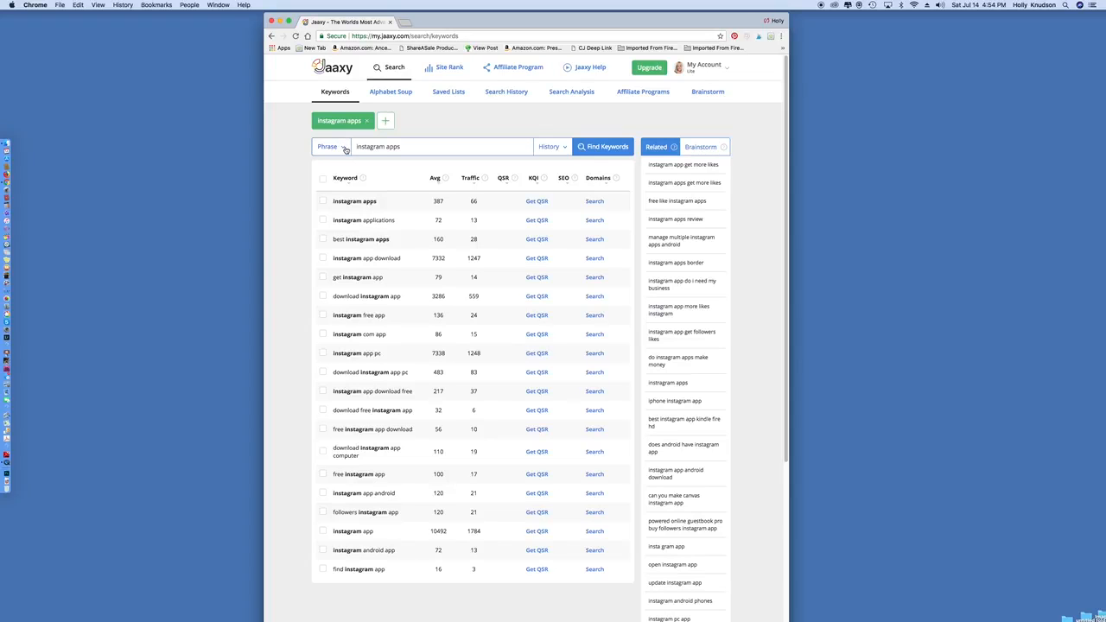
click(344, 149)
click(343, 149)
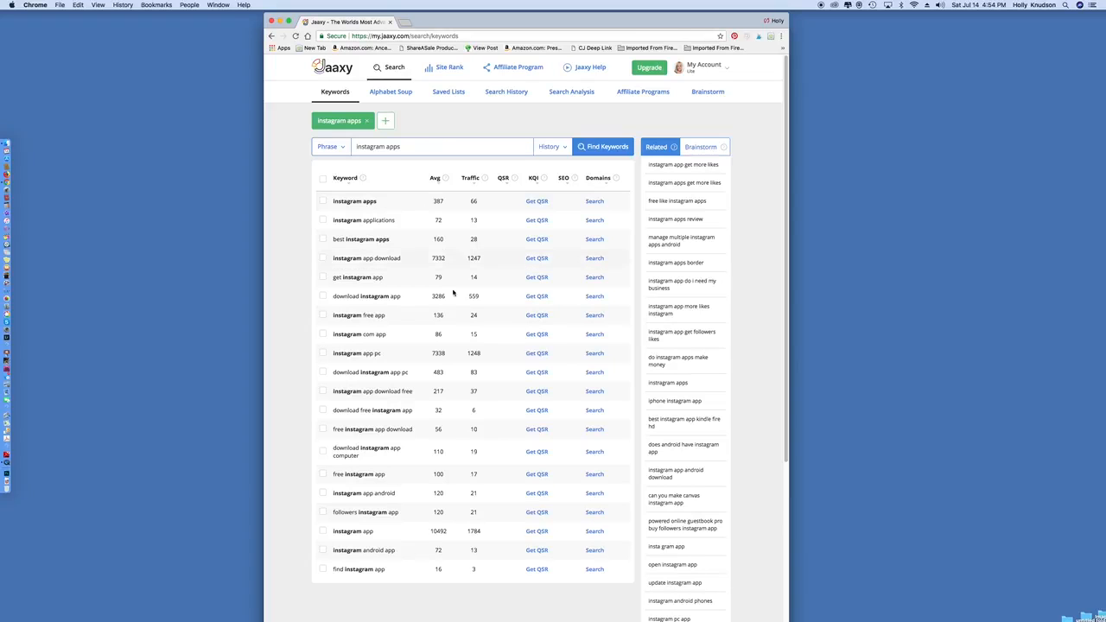
- Get the QSR for the keyword 'instagram apps' and sort the results by average monthly searches in ascending order
click(540, 202)
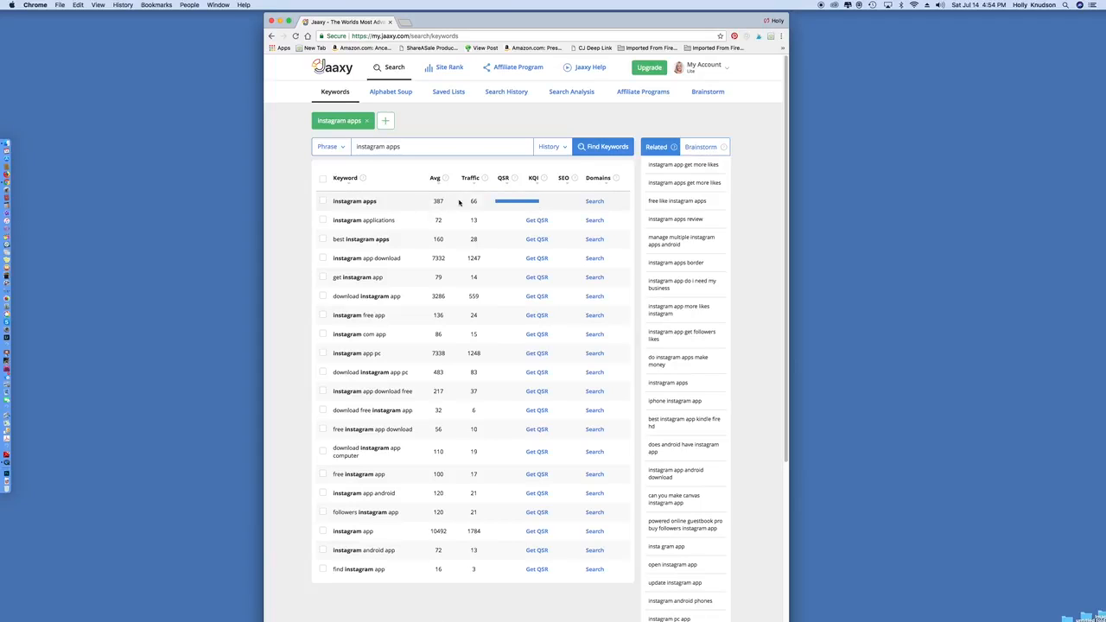
mouse_move(446, 179)
click(484, 178)
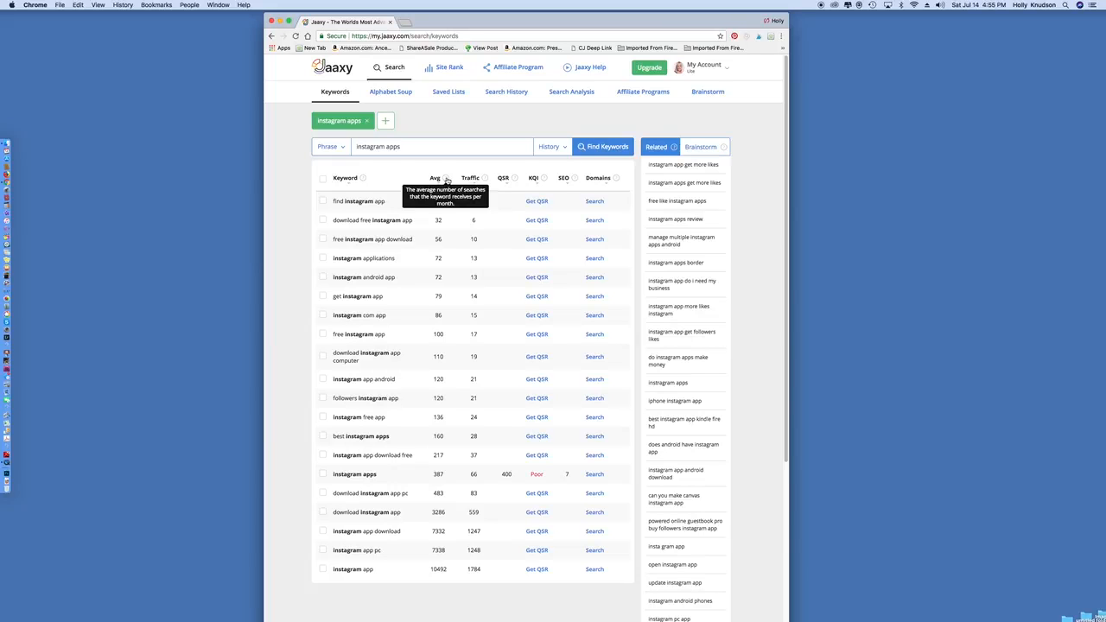
- Get the QSR for 'find instagram app', 'best instagram apps' and 'instagram applications', and select the keyword 'best instagram apps'
mouse_move(516, 179)
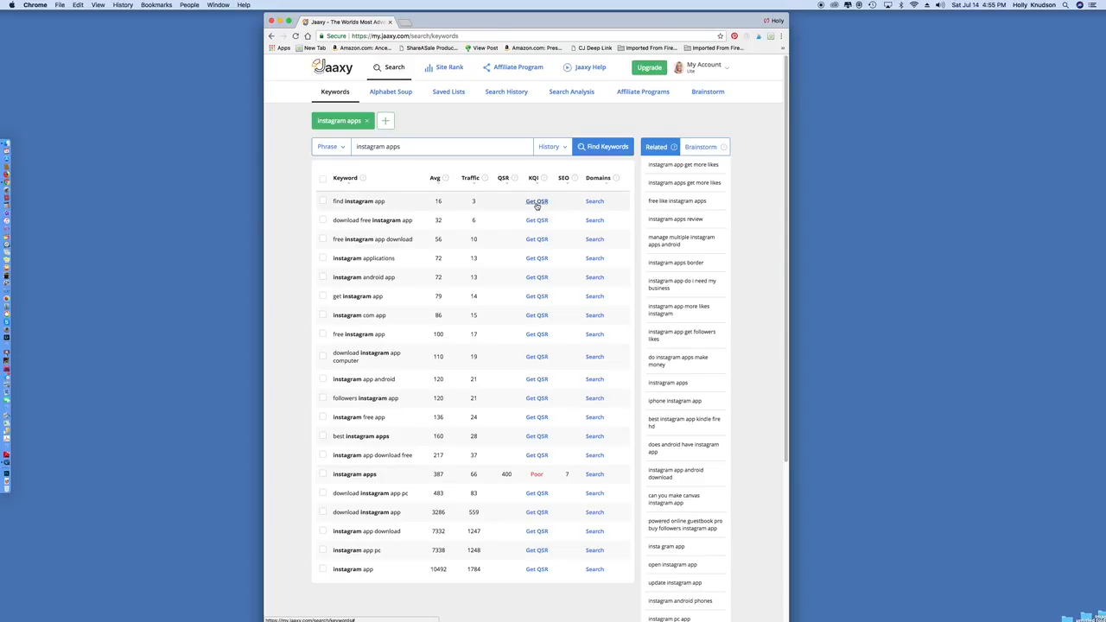
click(537, 202)
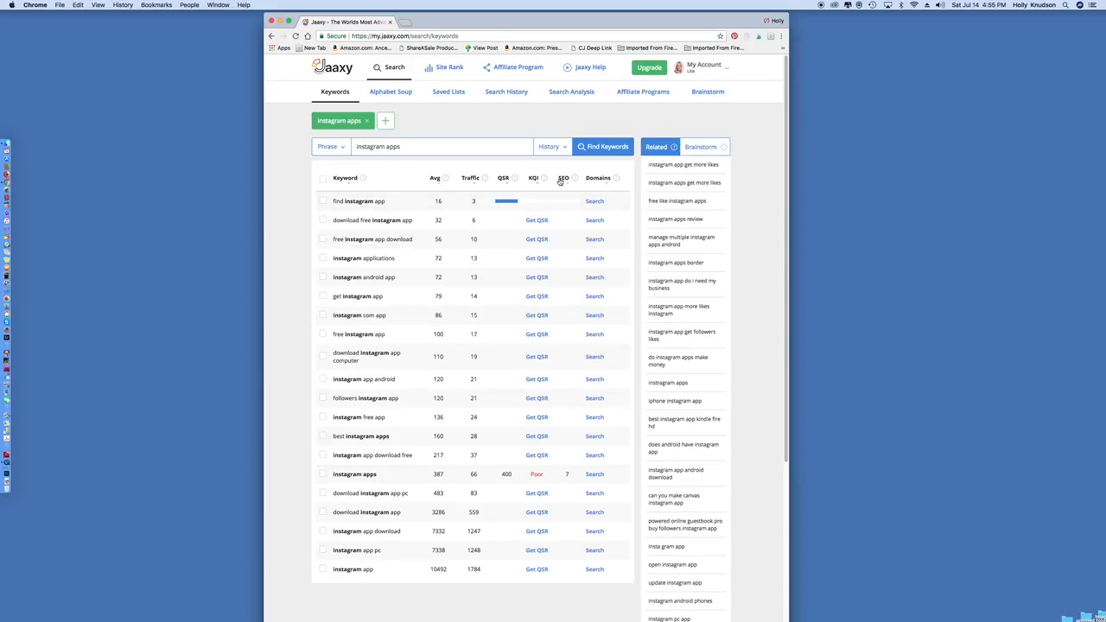
mouse_move(545, 179)
click(323, 436)
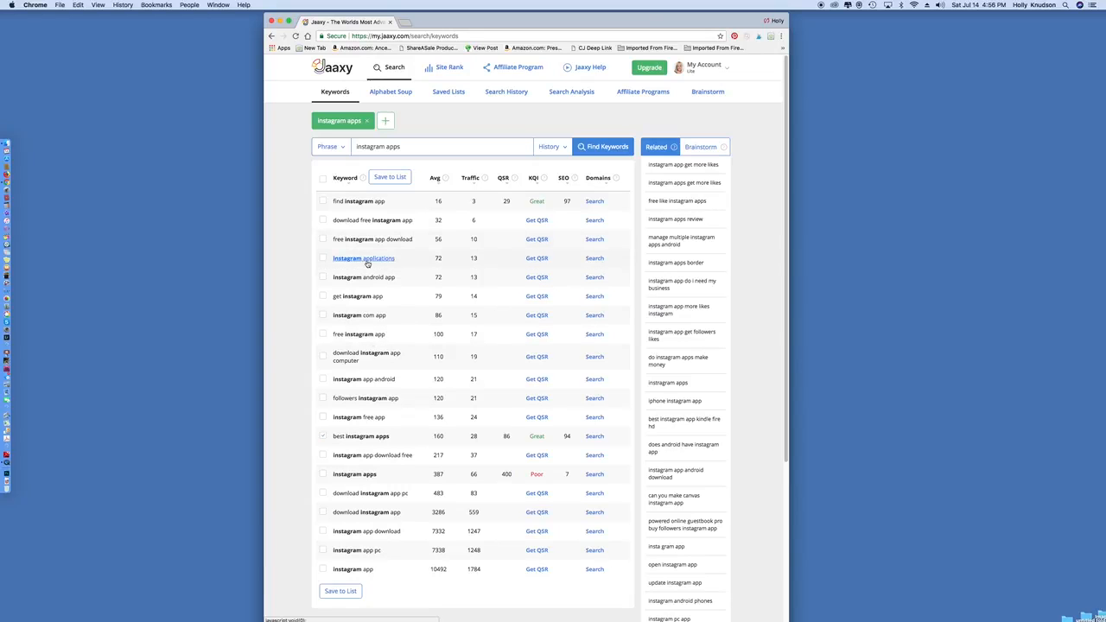
click(537, 258)
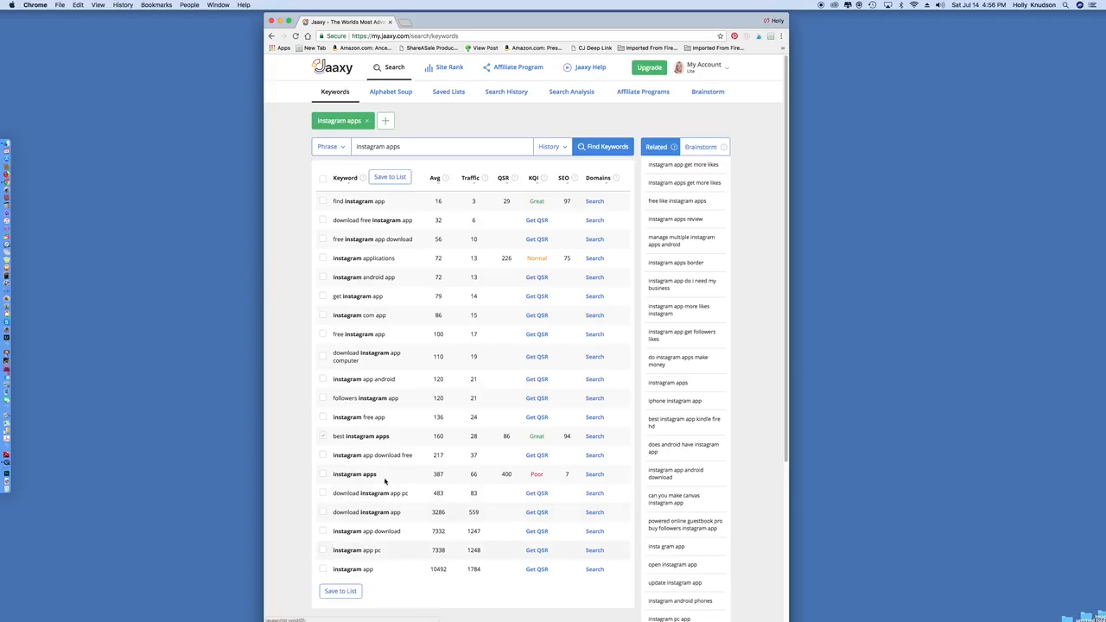
- Run a keyword search for 'the best instagram apps' and get the QSR for that exact phrase
click(354, 147)
text(the best)
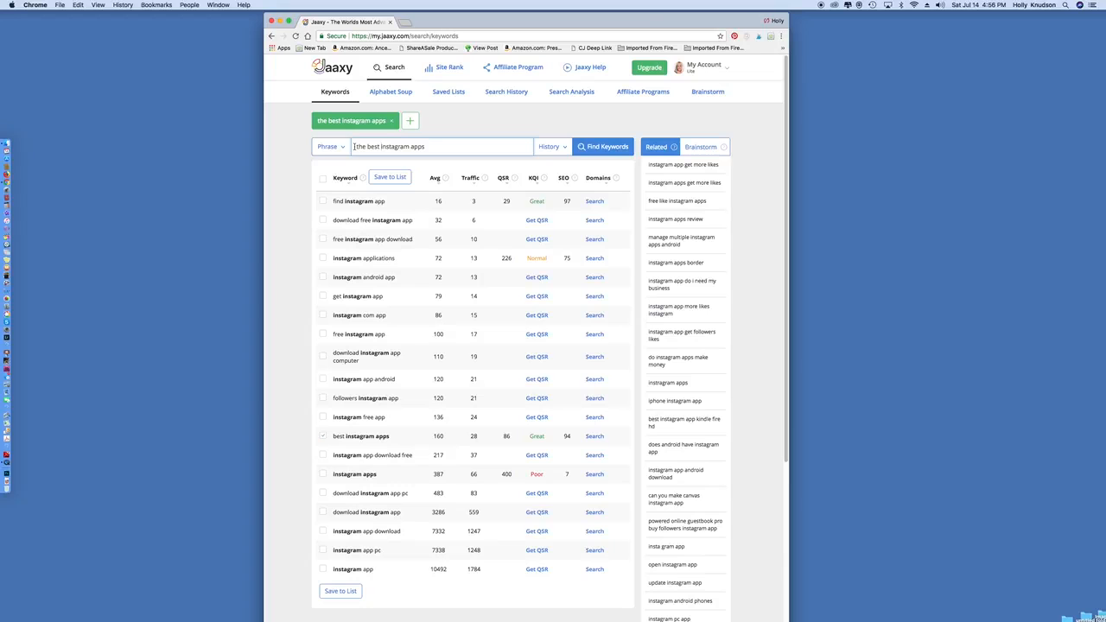
click(609, 148)
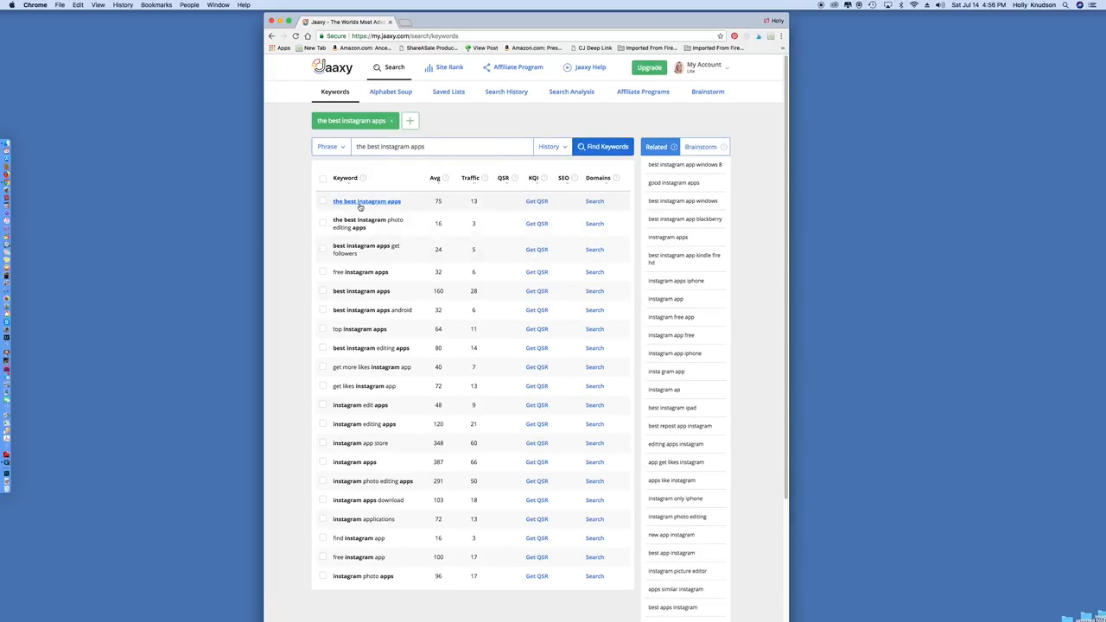
click(537, 201)
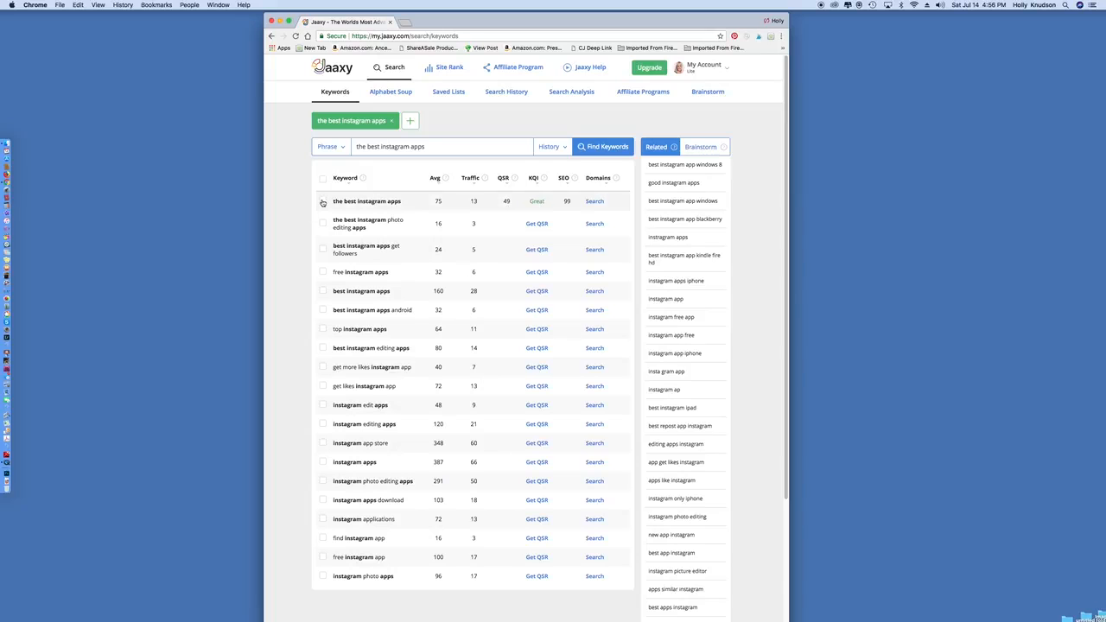
- Select 'the best instagram apps', 'the best instagram photo editing apps', 'free instagram apps' and 'top instagram apps', and get the last one's QSR
click(322, 203)
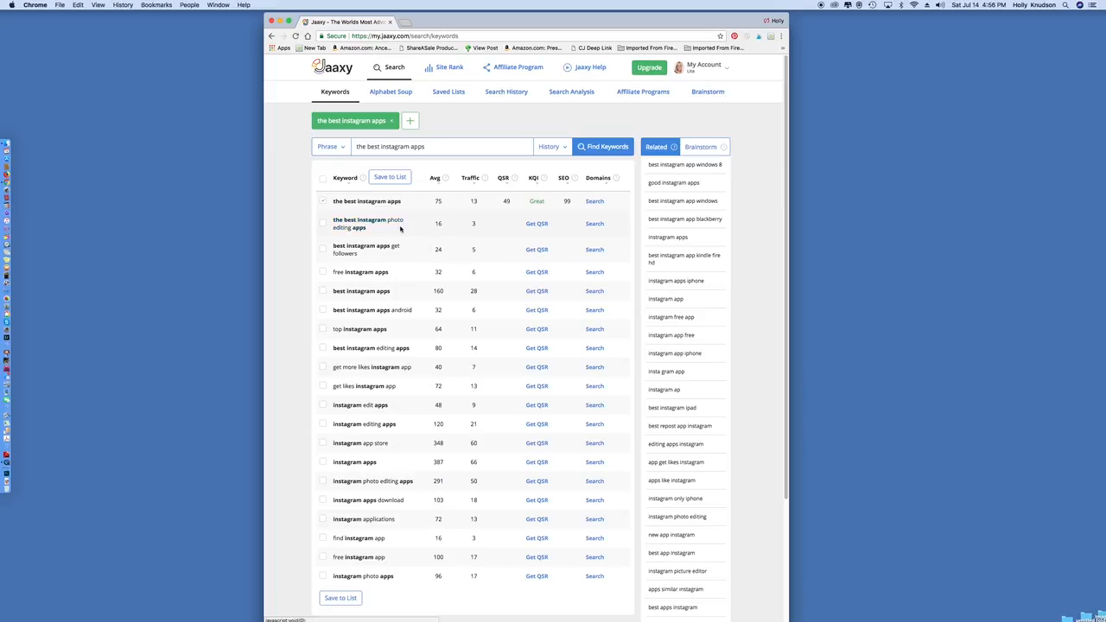
click(324, 226)
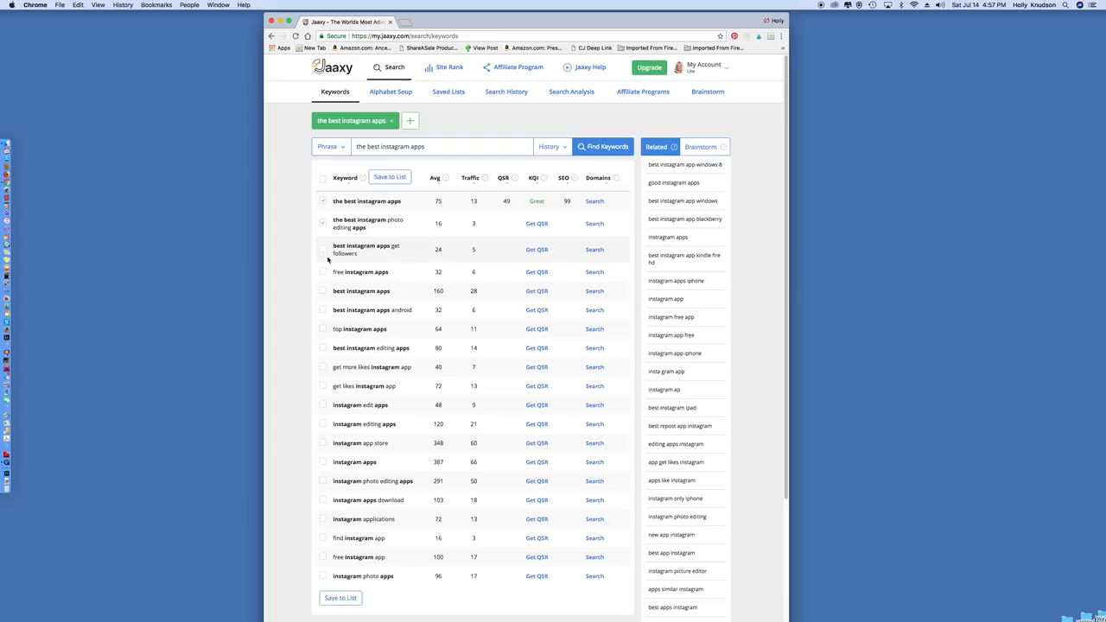
click(323, 272)
click(323, 329)
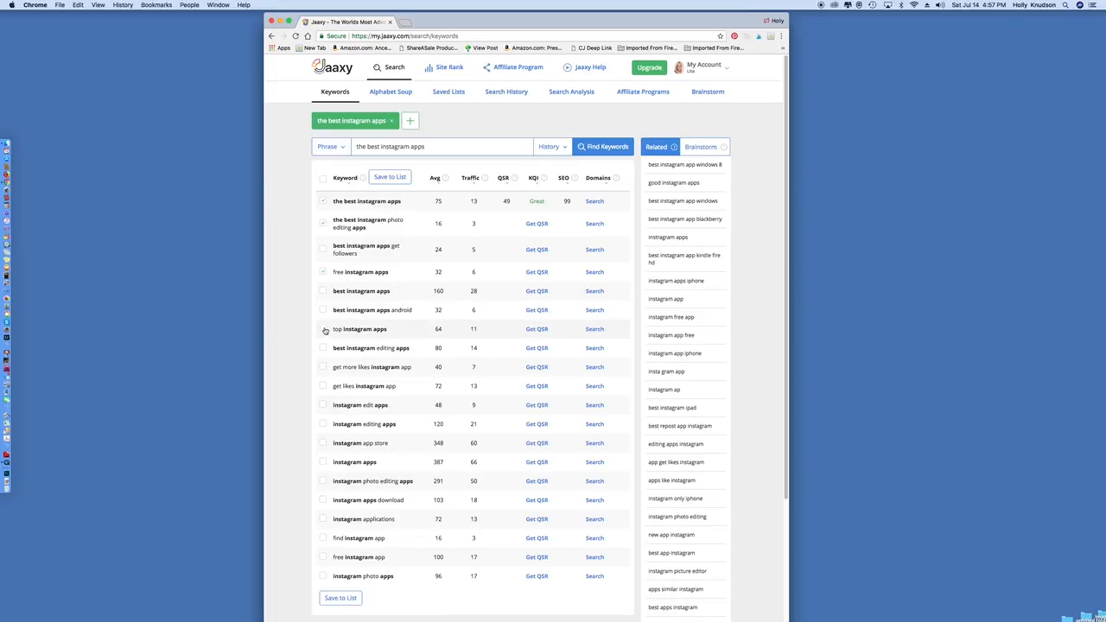
click(537, 330)
click(535, 329)
- Save the selected keywords to a new list named 'Instagram'
click(393, 177)
click(355, 257)
text(Insta)
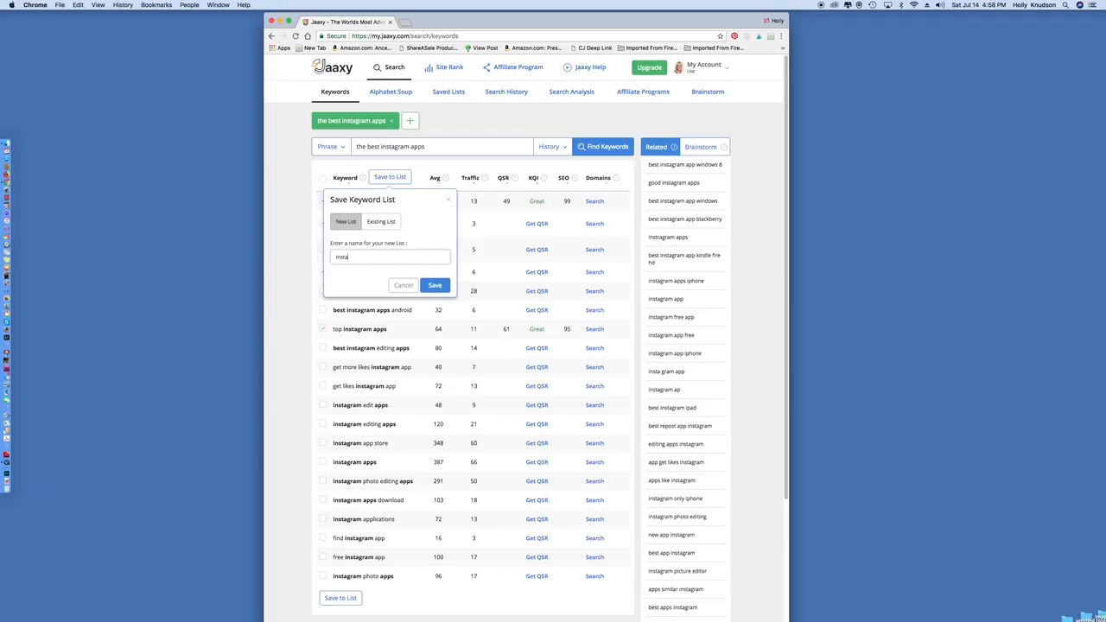
text(gram)
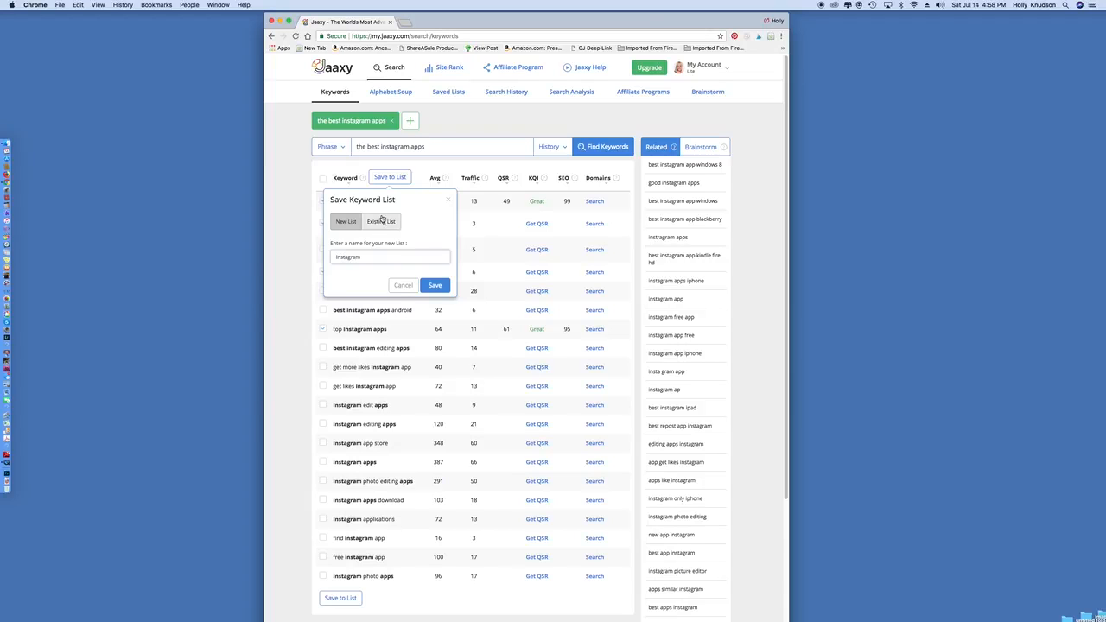
click(434, 287)
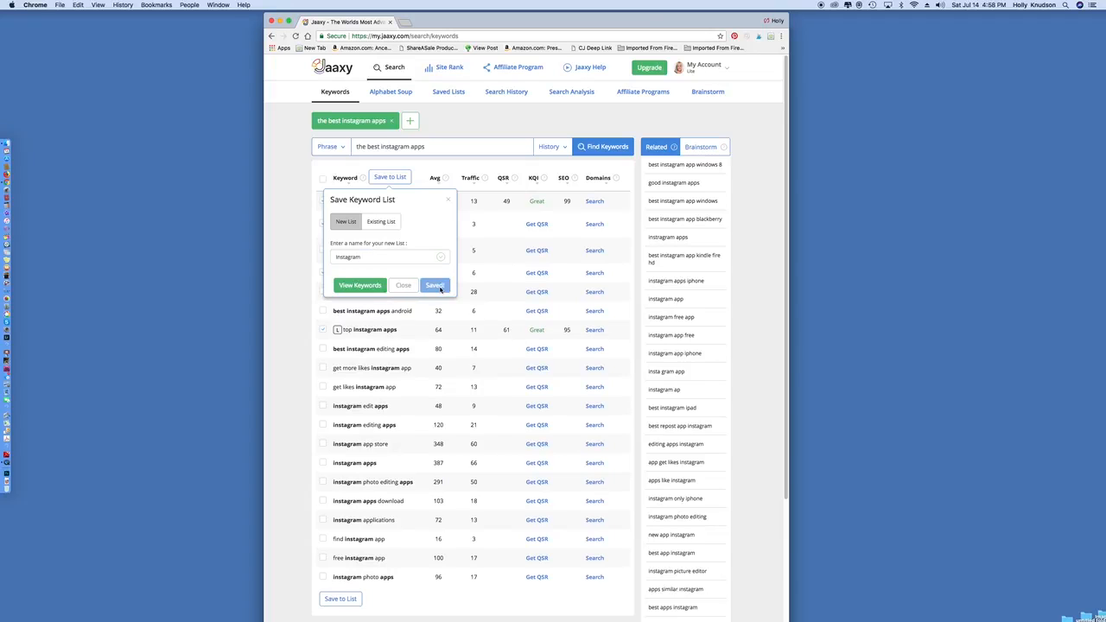
click(449, 200)
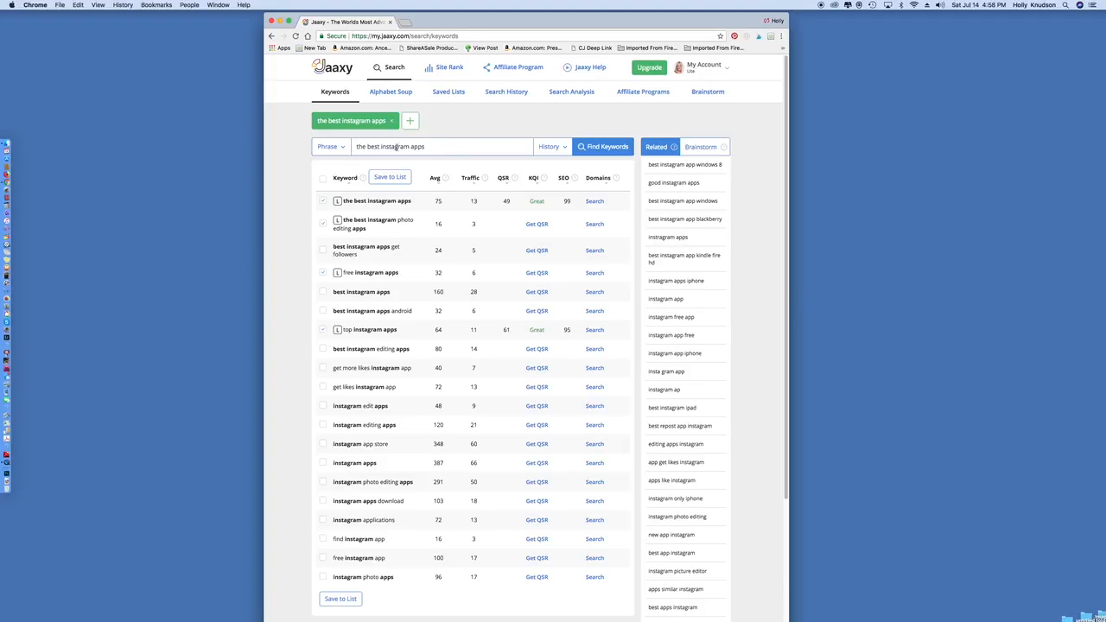
- Change the search phrase to 'the 10 best instagram apps' and run the keyword search
click(367, 146)
text(10)
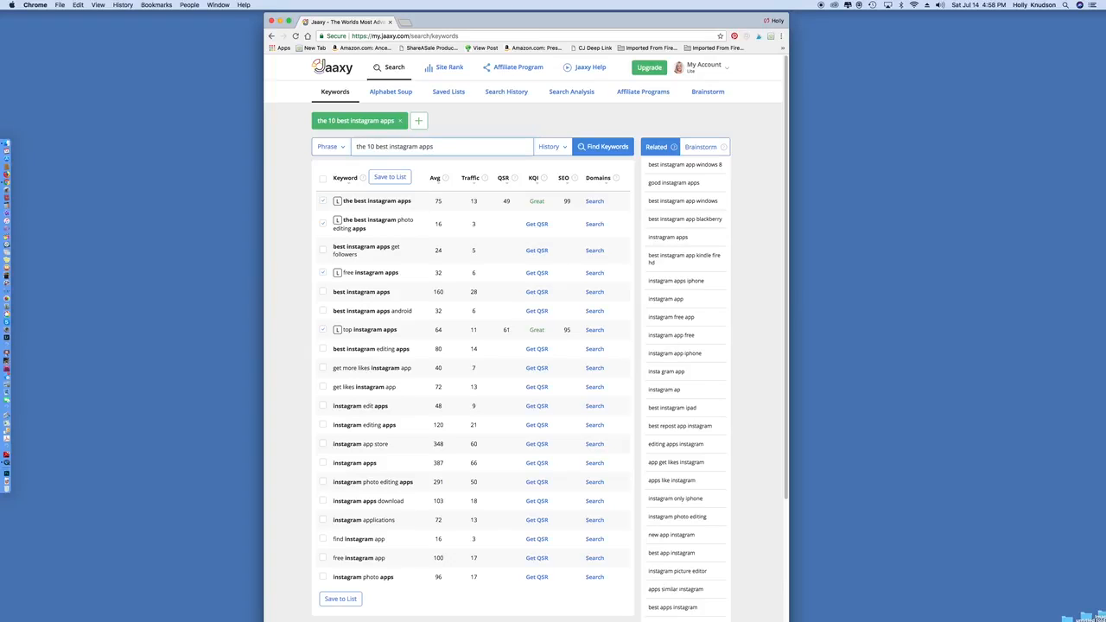
click(594, 147)
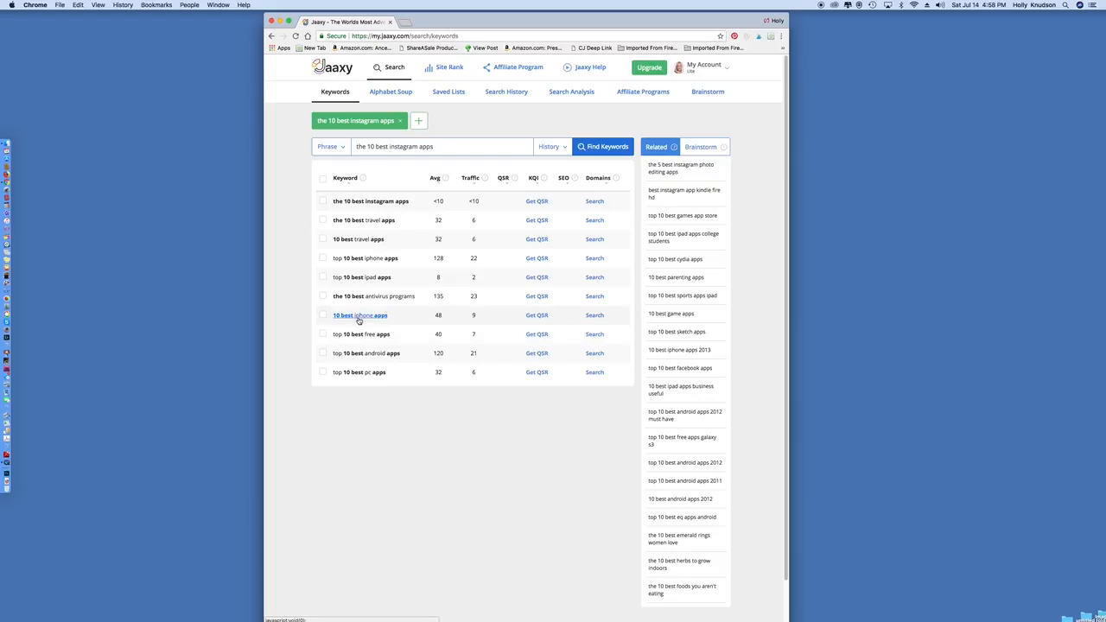
- Get the QSR for '10 best iphone apps', 'top 10 best iphone apps', 'top 10 best android apps', 'top 10 best free apps' and both travel apps keywords
click(537, 316)
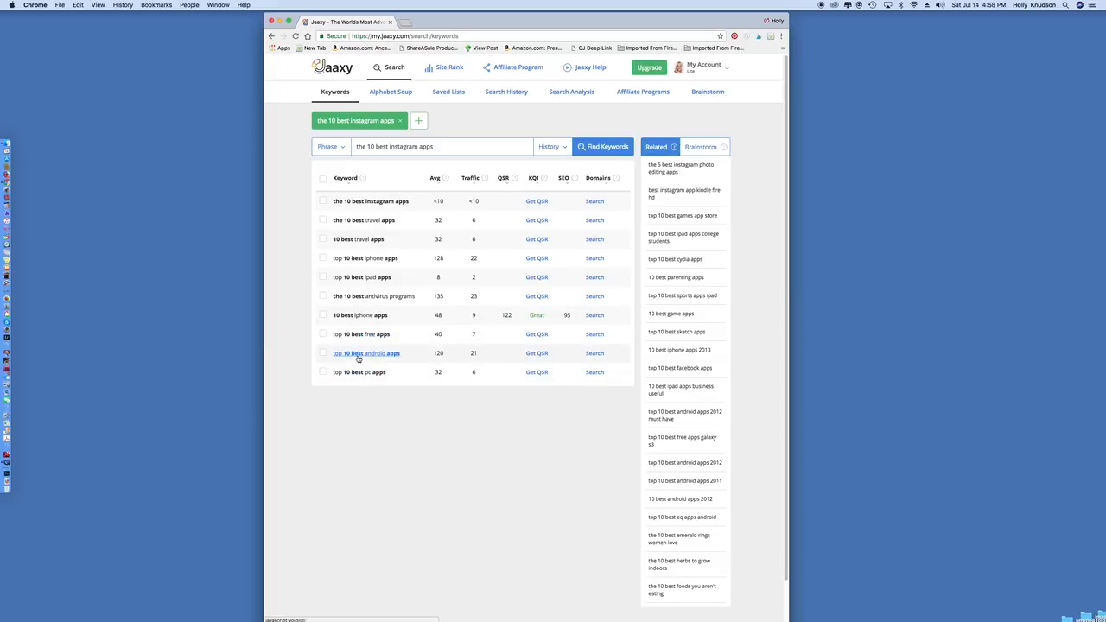
click(537, 354)
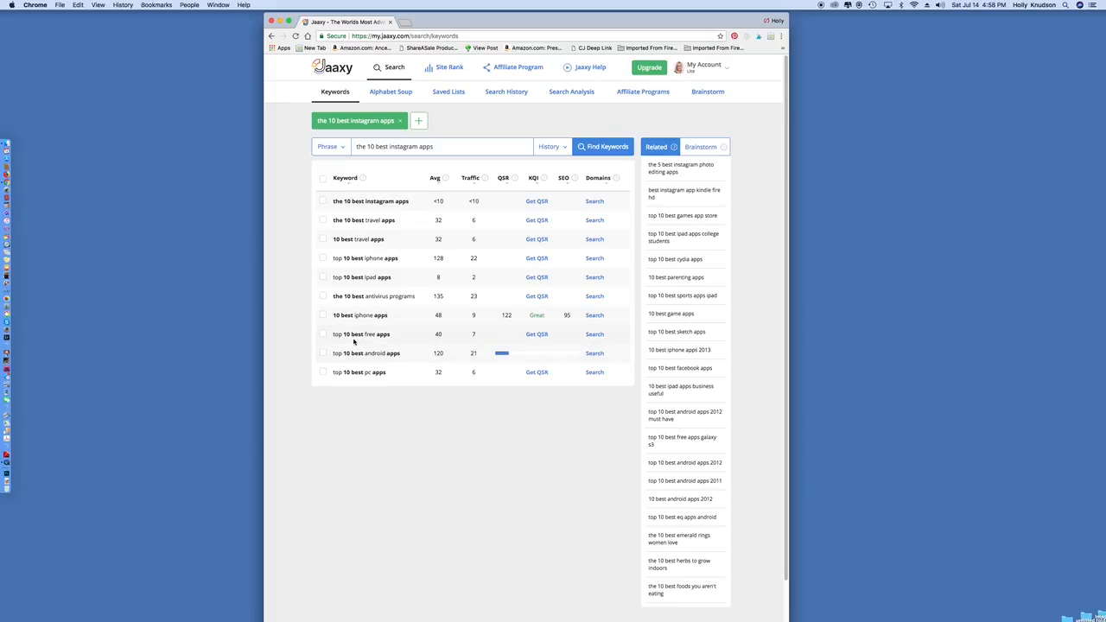
click(541, 335)
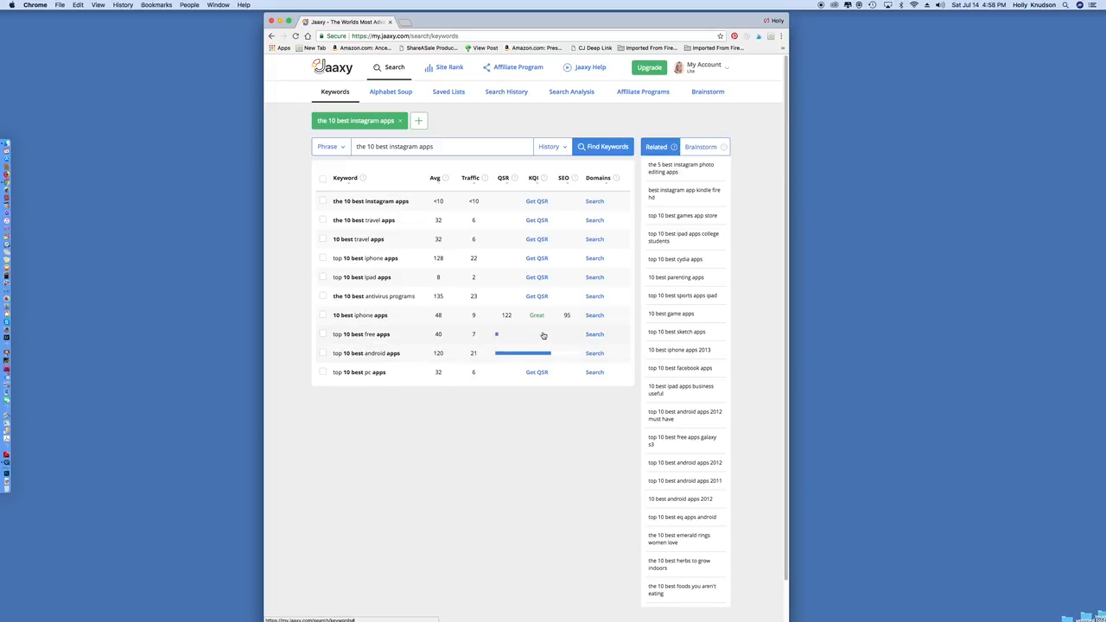
click(537, 220)
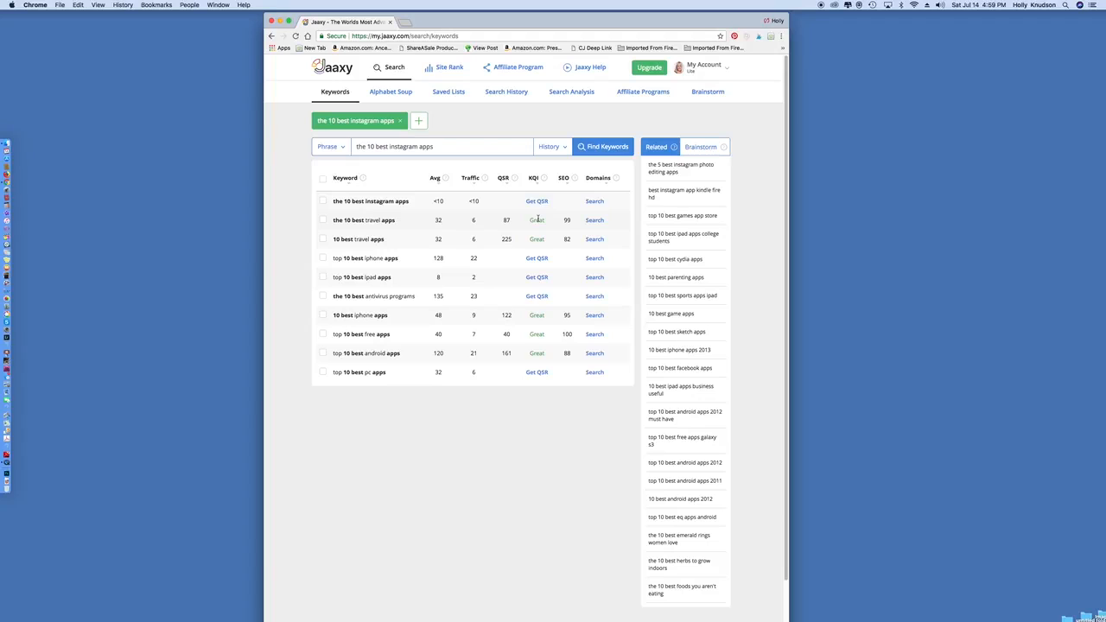
click(537, 259)
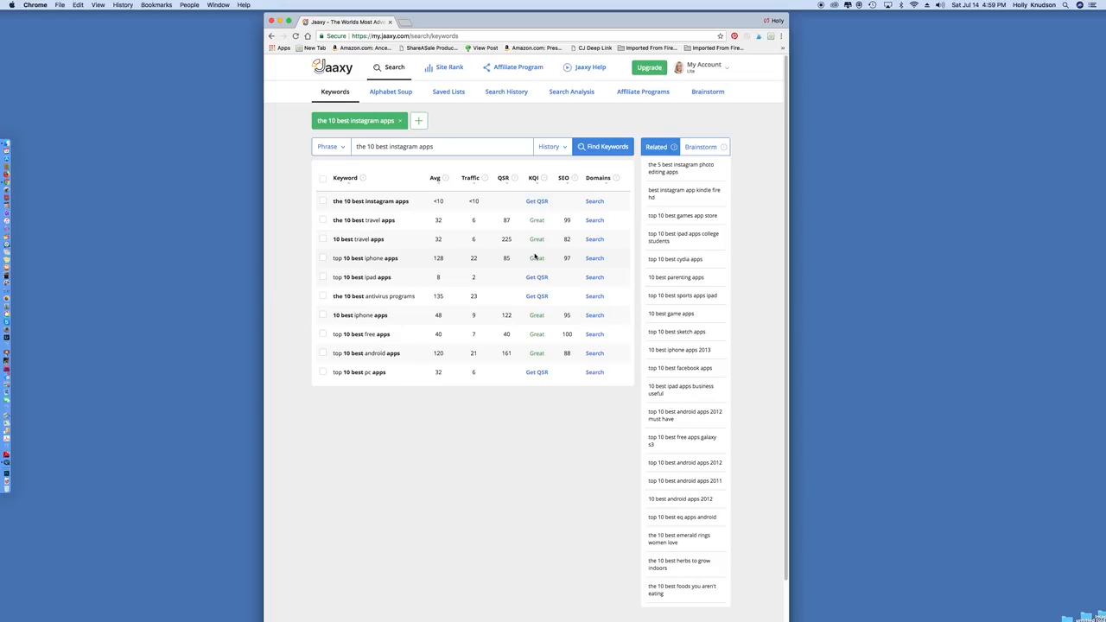
- Select the six keywords with QSR values: both travel apps, both iphone apps, the free apps and the android apps phrases
click(323, 220)
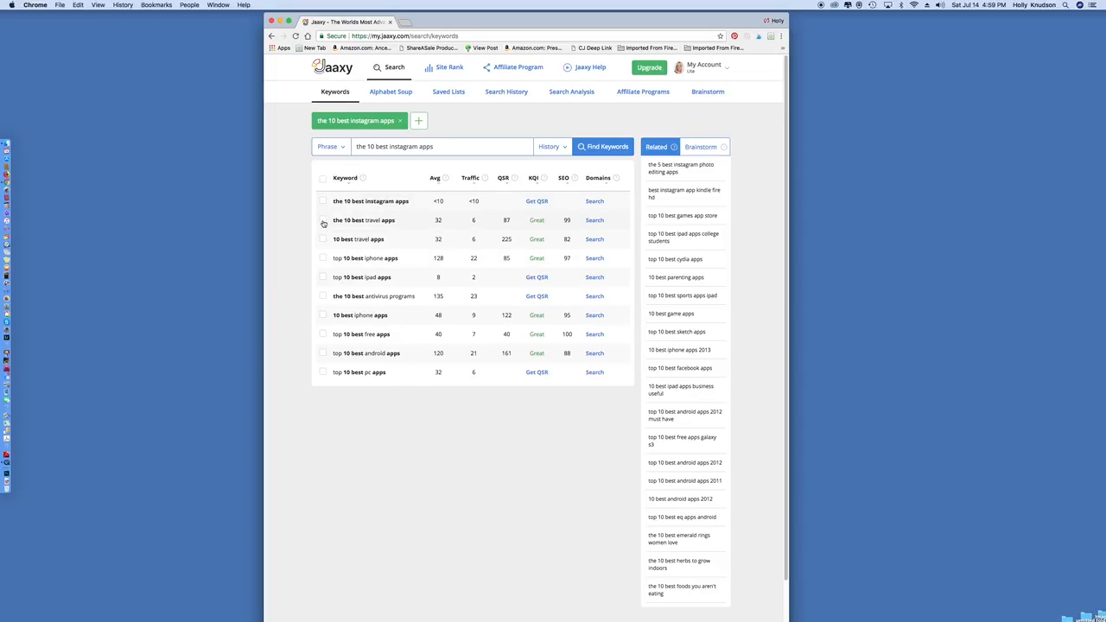
click(322, 239)
click(322, 258)
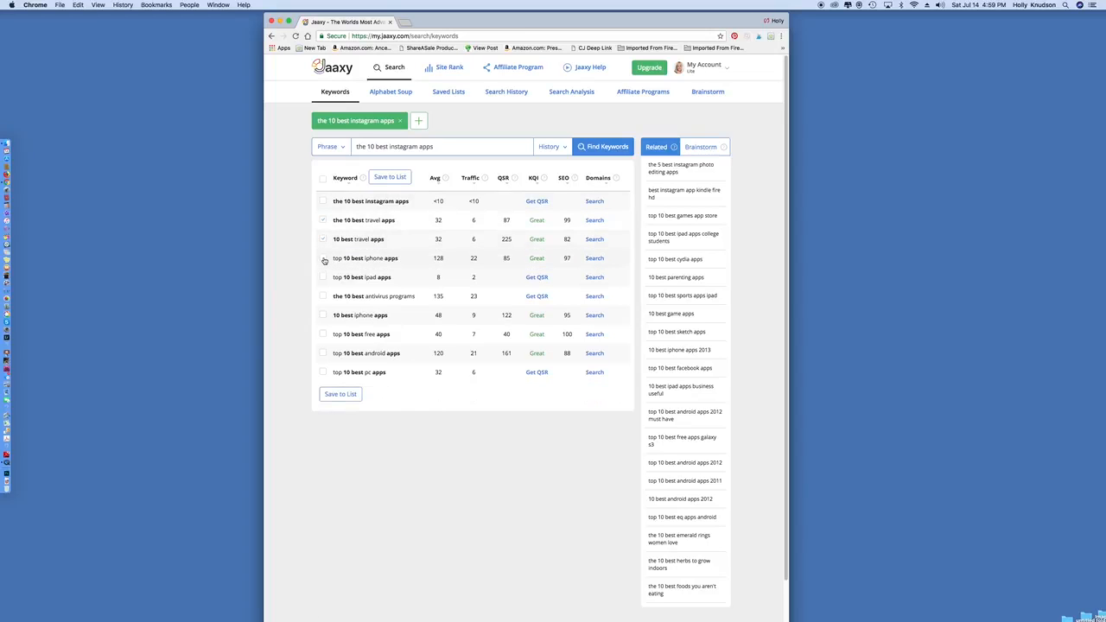
click(323, 315)
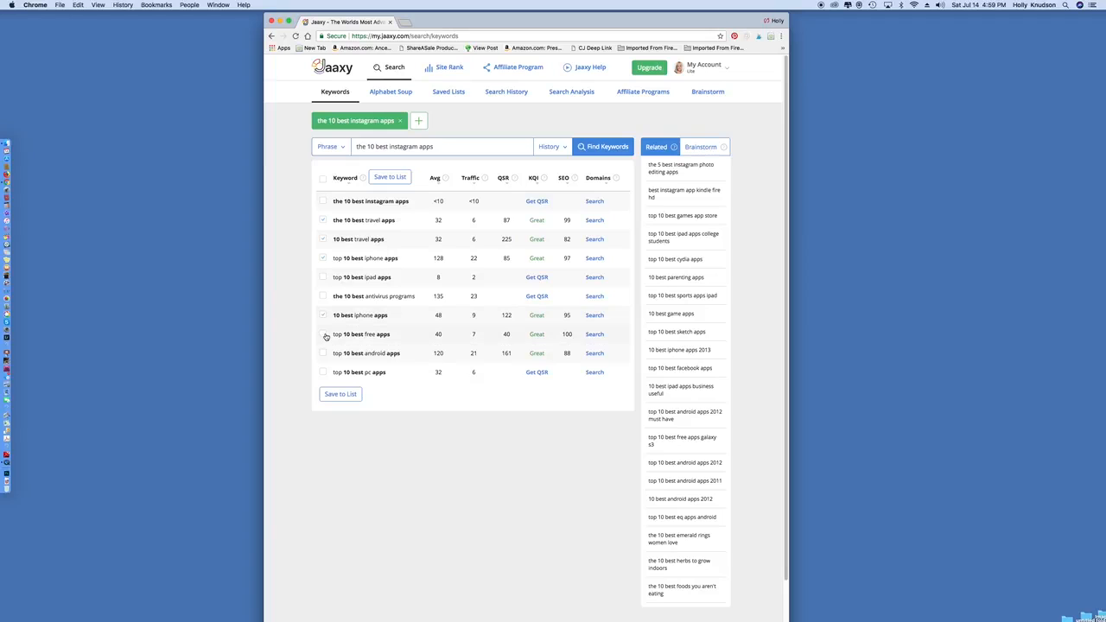
click(325, 335)
click(325, 354)
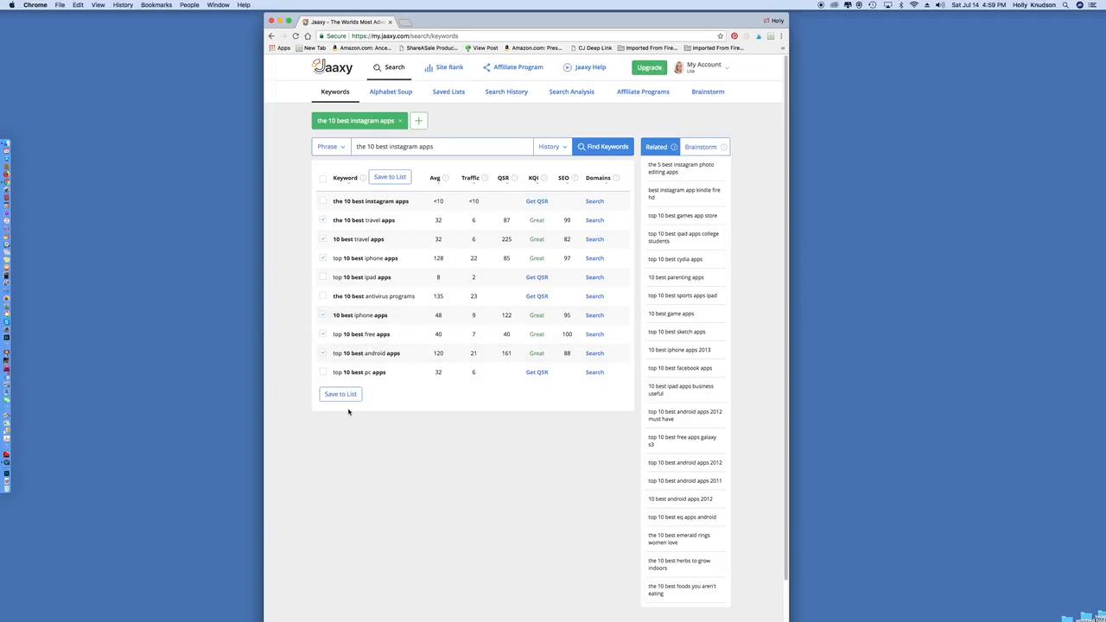
- Save the selected keywords to a new list named 'Top 10' and close the save dialog
click(342, 394)
text(t)
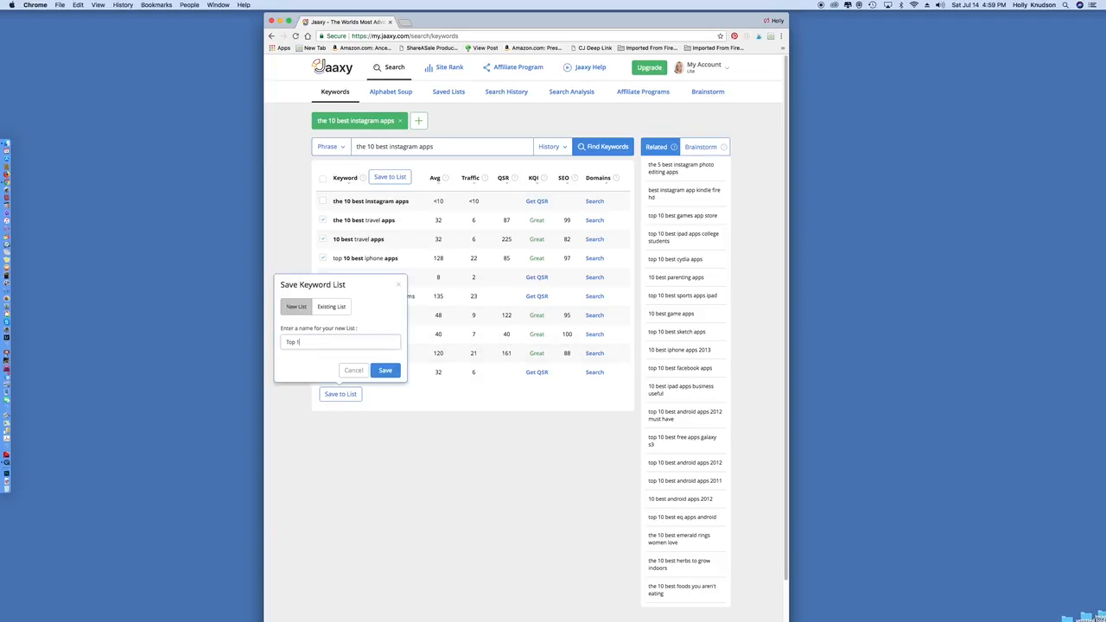
click(384, 370)
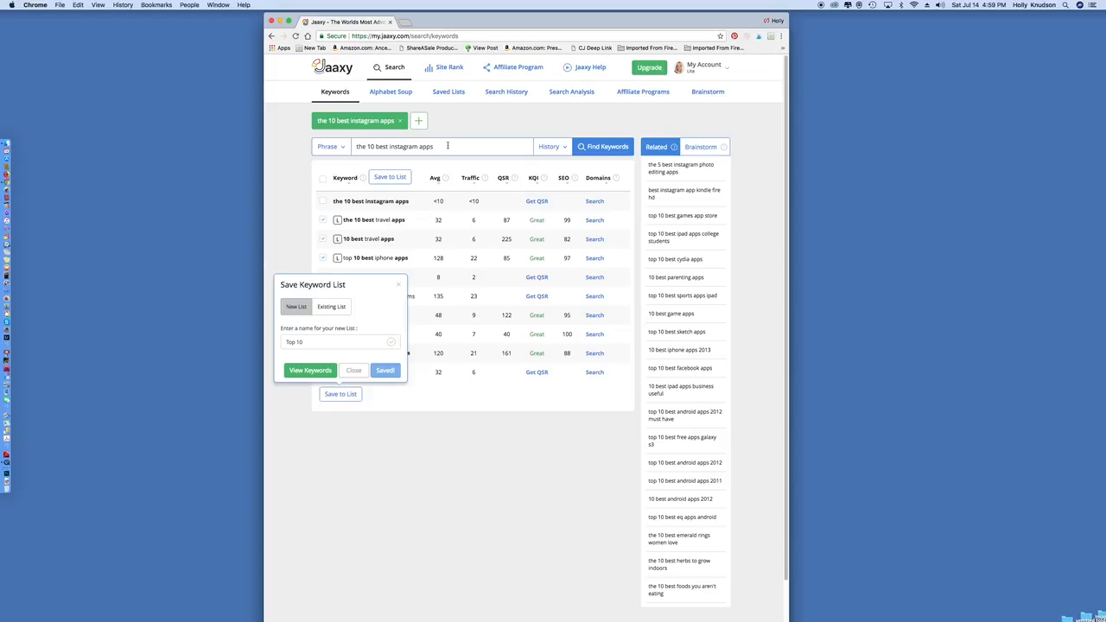
click(448, 146)
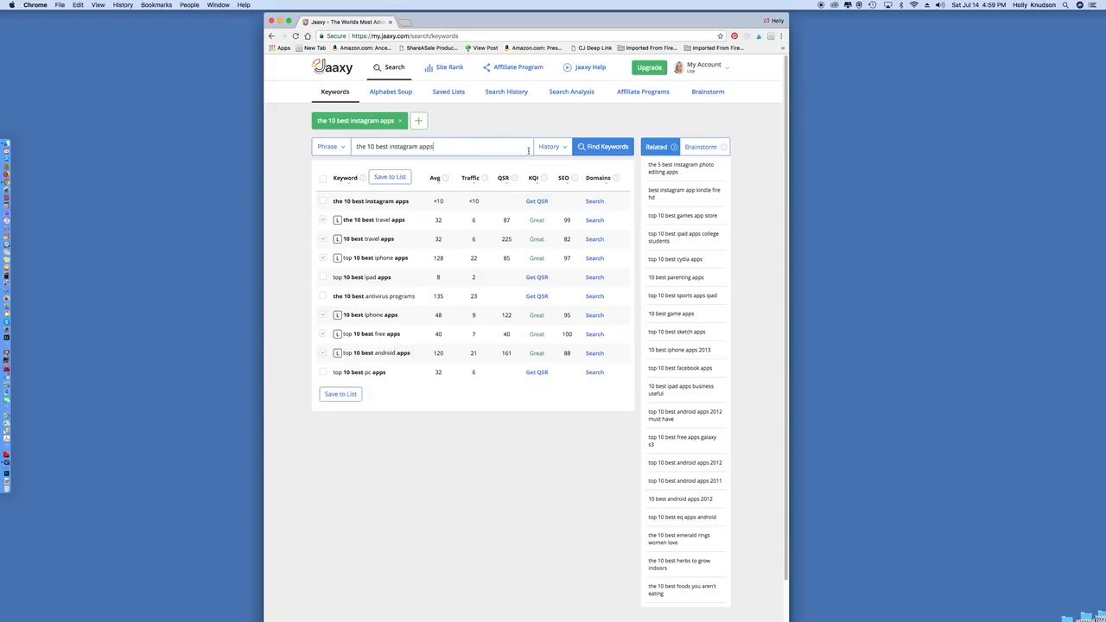